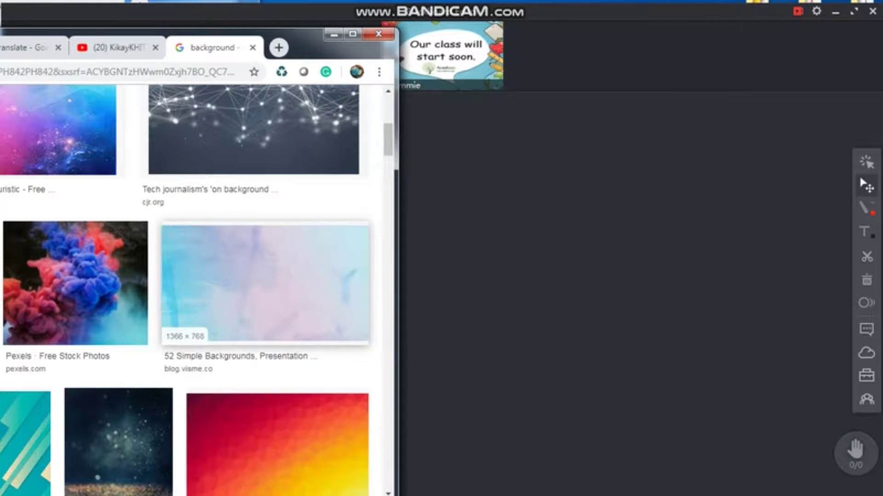
- Copy the pale blue-pink watercolour image from Google Images and minimize Chrome to the blackboard
right_click(213, 280)
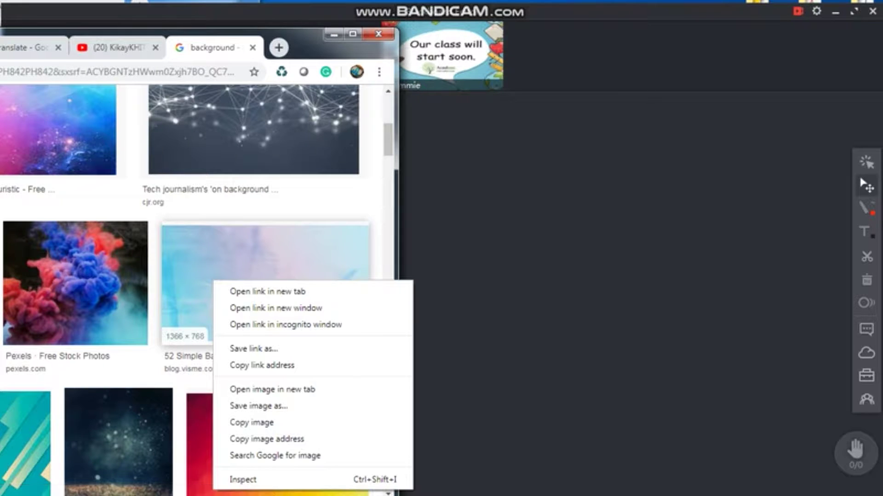
click(252, 422)
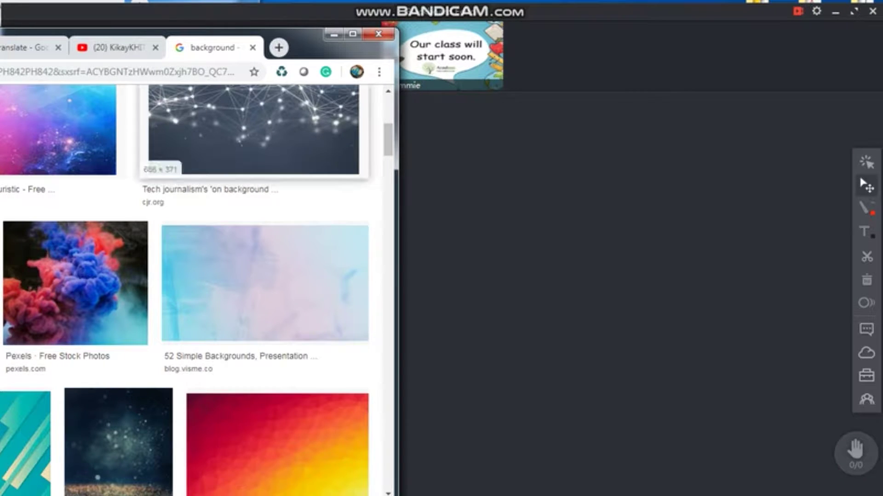
key(super+Down)
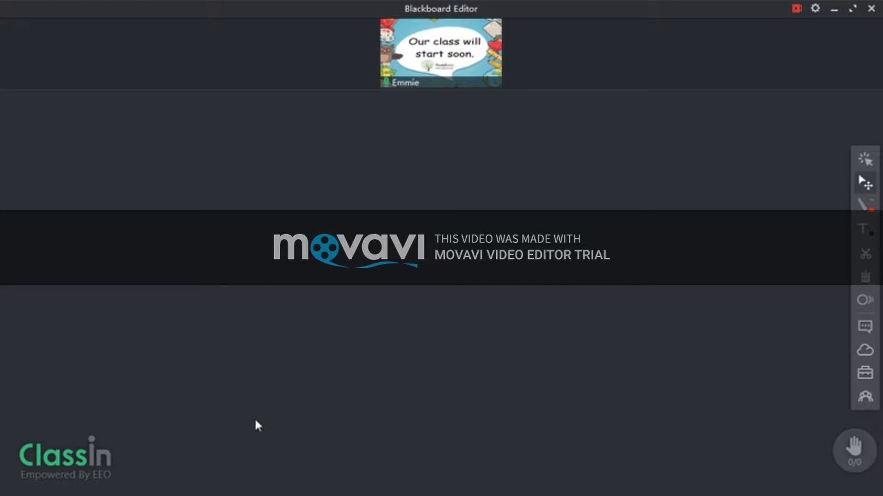
click(867, 184)
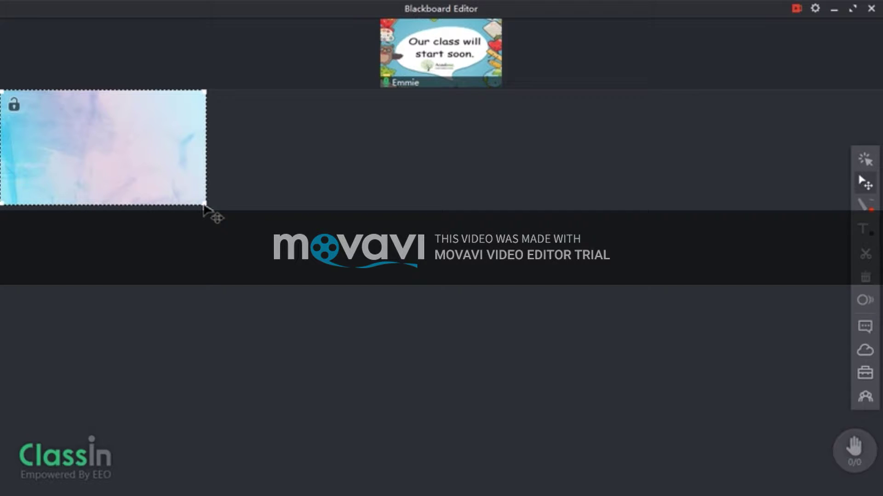
- Stretch the pasted watercolour image by its corners until it covers the entire blackboard page
mouse_move(207, 207)
mouse_down()
mouse_move(331, 305)
mouse_move(792, 453)
mouse_move(863, 464)
mouse_move(879, 493)
mouse_up()
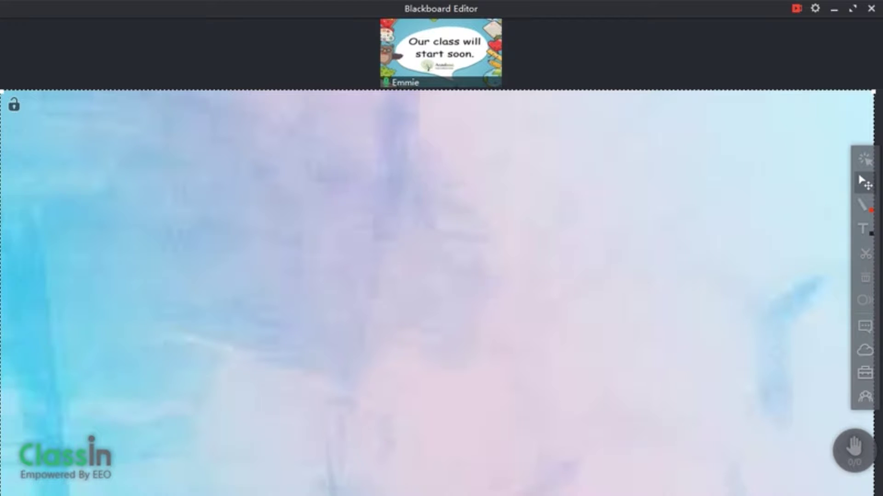
drag(874, 92, 877, 94)
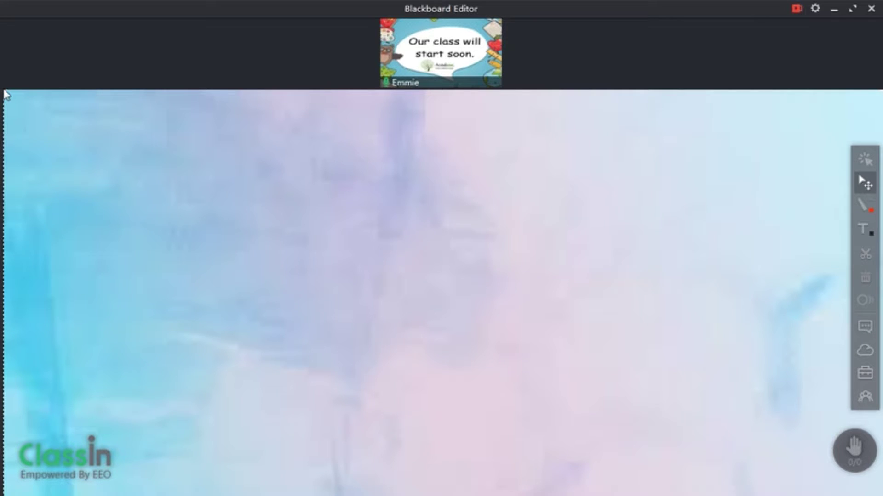
drag(6, 95, 210, 233)
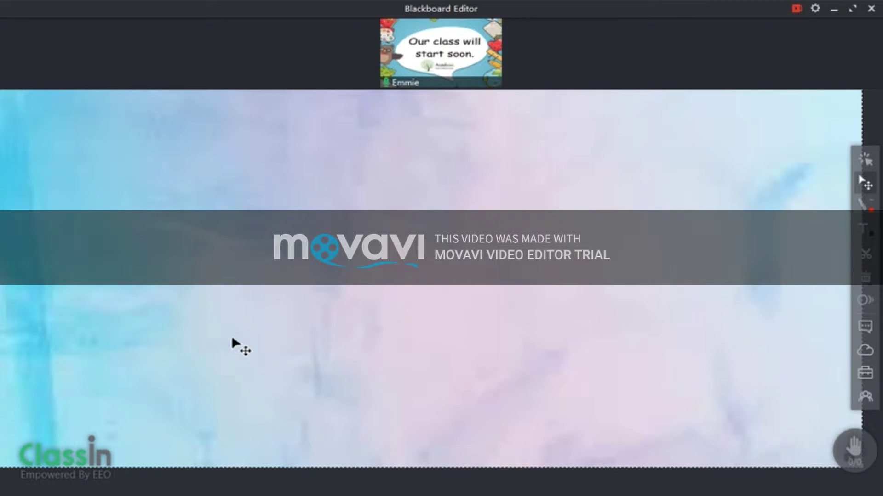
mouse_move(231, 339)
mouse_down()
mouse_move(271, 370)
mouse_move(243, 429)
mouse_move(260, 391)
mouse_move(244, 378)
mouse_move(246, 481)
mouse_move(287, 335)
mouse_move(291, 299)
mouse_move(283, 293)
mouse_up()
drag(19, 106, 26, 110)
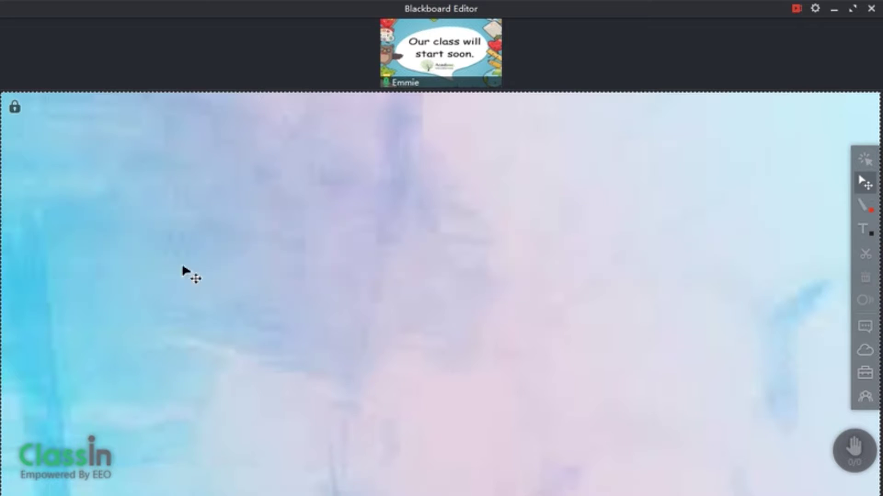
click(227, 364)
- Drag the Teacher Emmie figure from the next page up onto the right side of the pastel page
scroll(226, 365, up, 3)
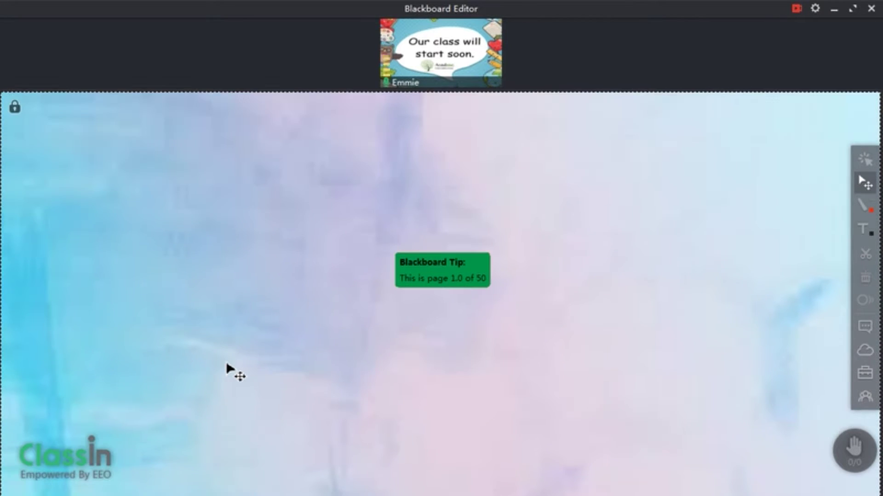
scroll(227, 364, down, 5)
scroll(225, 363, down, 3)
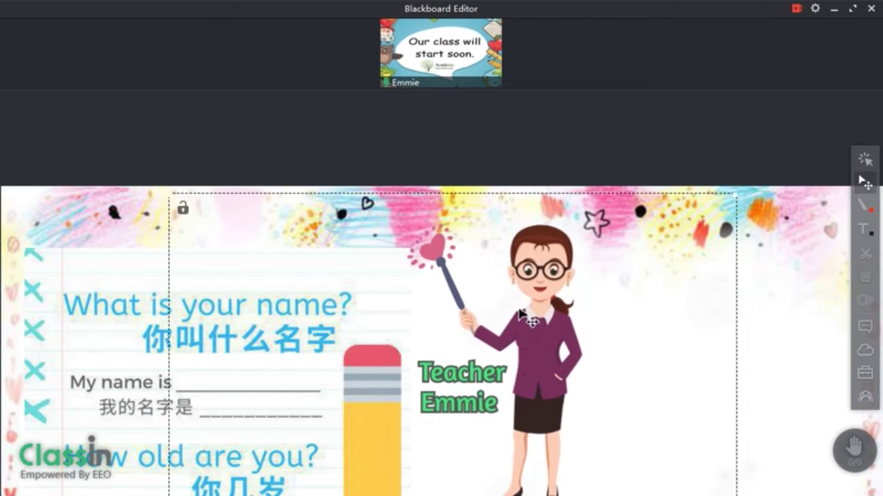
scroll(512, 337, up, 3)
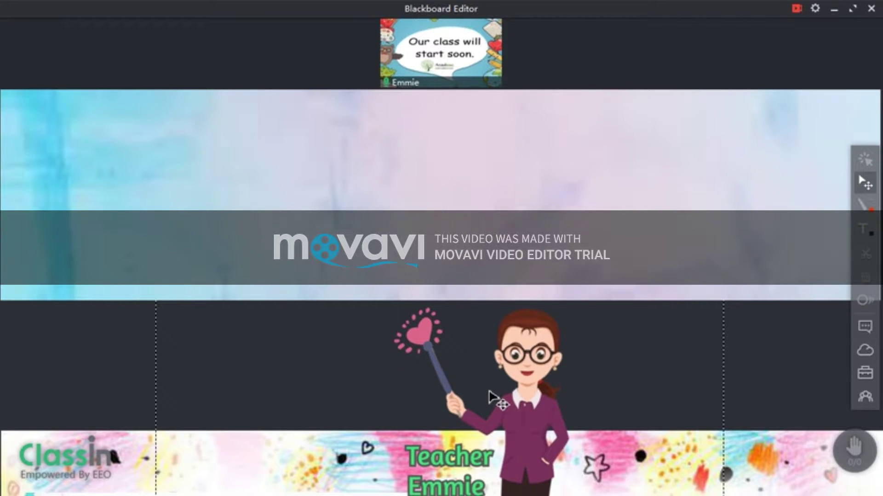
mouse_move(475, 388)
mouse_down()
mouse_move(321, 191)
mouse_move(306, 186)
mouse_up()
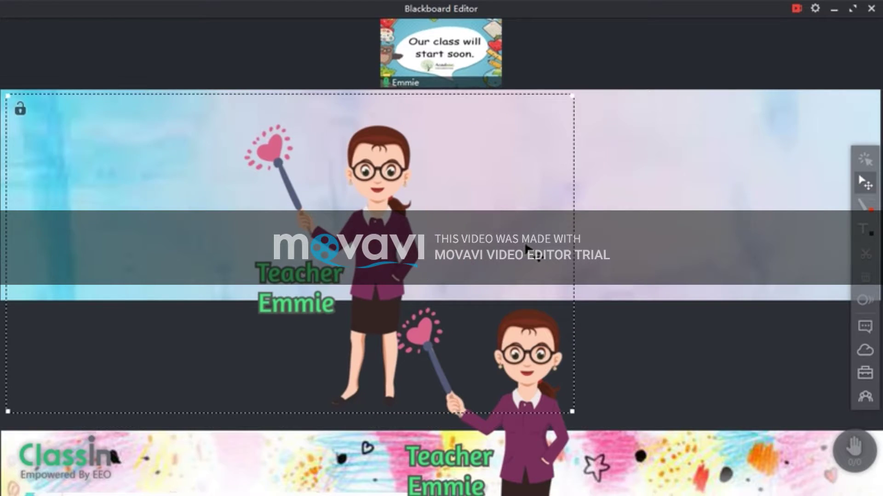
drag(434, 331, 758, 242)
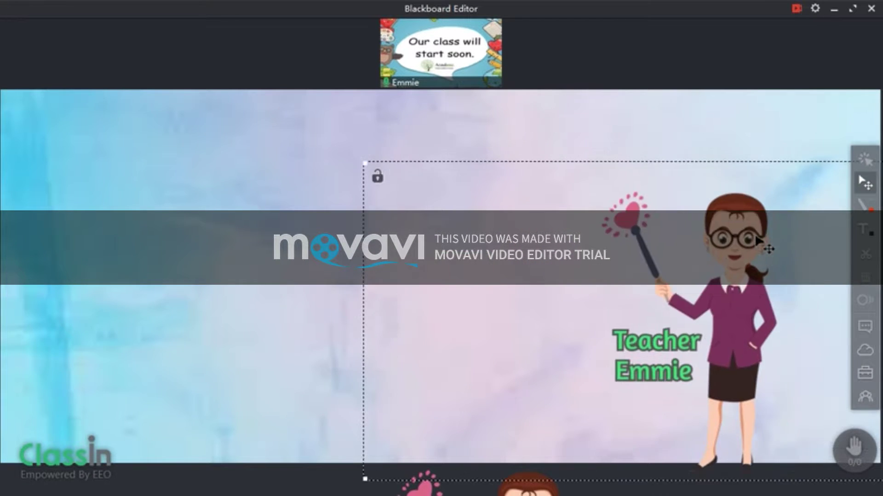
- Reposition Teacher Emmie to the middle of the pastel page, just right of centre
scroll(462, 364, down, 3)
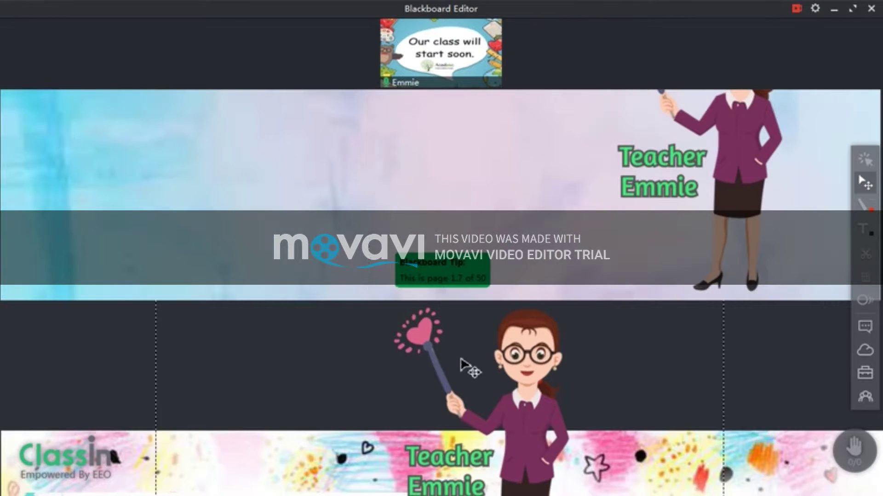
drag(461, 360, 413, 370)
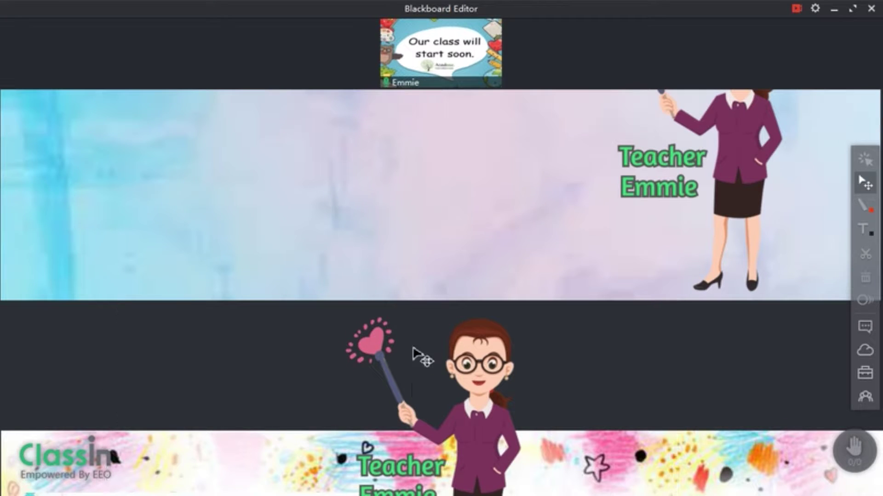
click(434, 242)
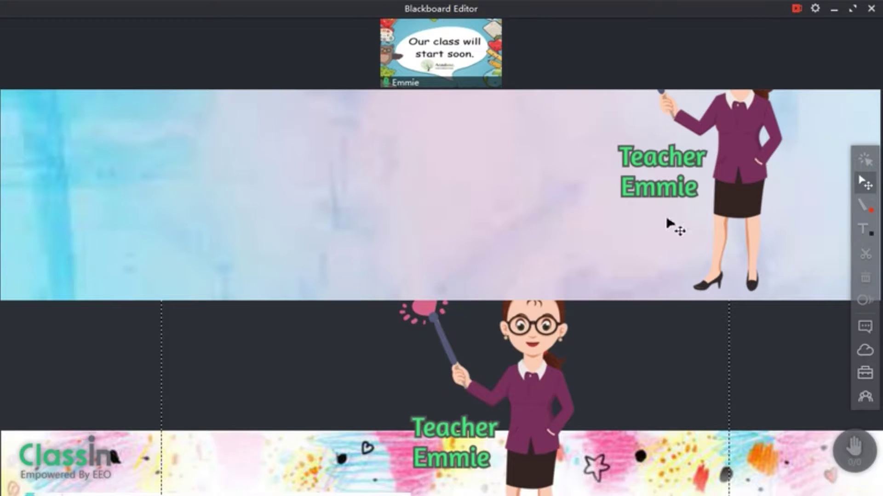
click(483, 427)
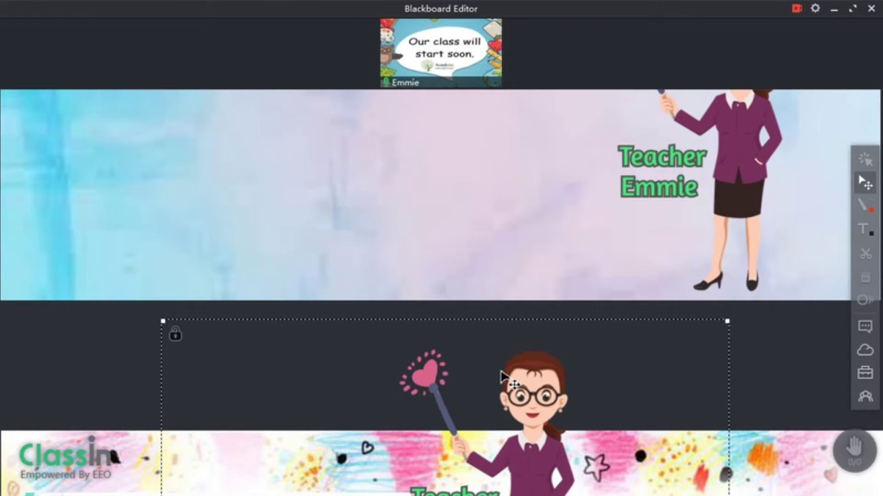
mouse_move(501, 377)
mouse_down()
mouse_move(710, 352)
mouse_move(794, 365)
mouse_move(669, 299)
mouse_move(810, 327)
mouse_move(807, 337)
mouse_move(763, 315)
mouse_move(501, 320)
mouse_move(587, 339)
mouse_move(608, 316)
mouse_move(619, 317)
mouse_up()
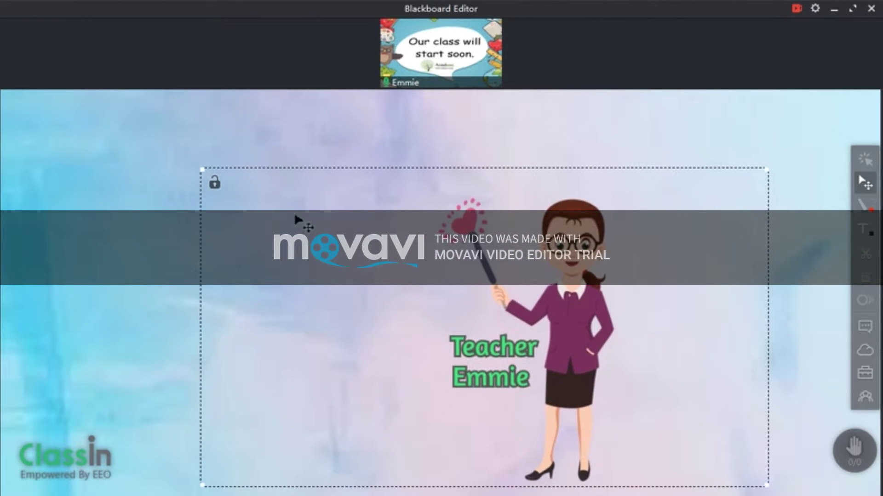
click(179, 281)
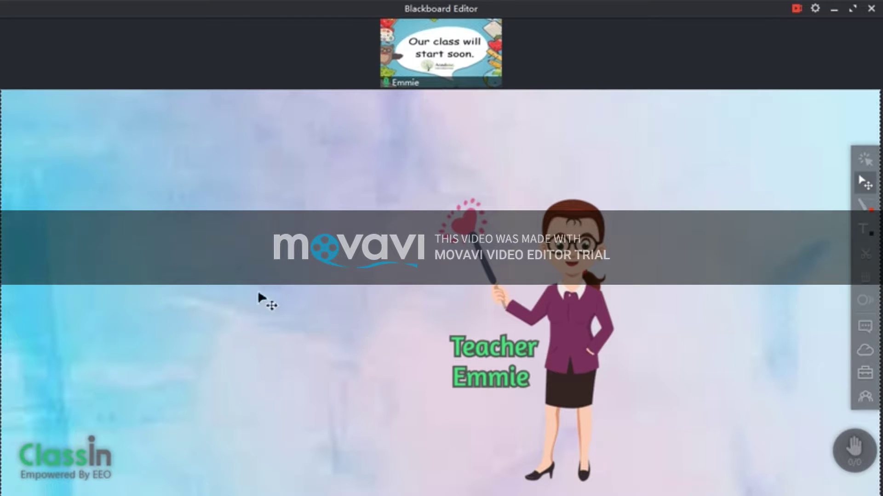
- Drag the 'What is your name?' worksheet card from the next page onto the pastel page
scroll(552, 441, down, 5)
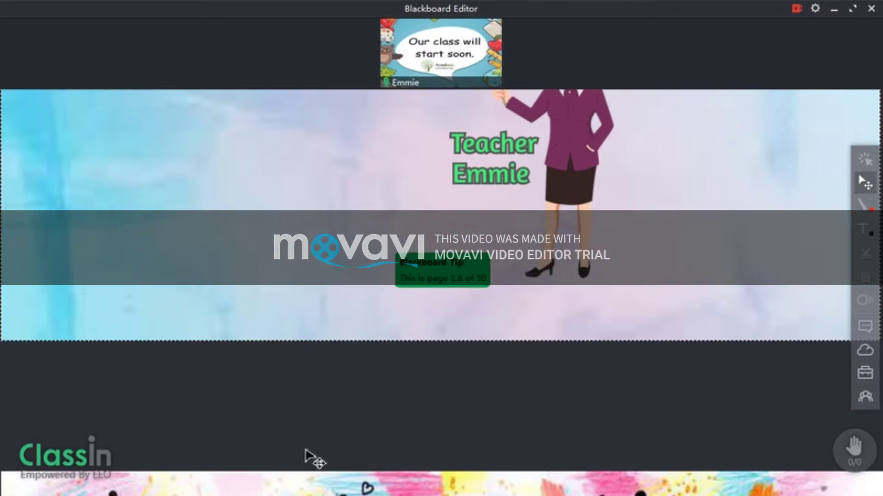
scroll(220, 467, down, 5)
mouse_move(322, 418)
mouse_down()
mouse_move(291, 250)
mouse_move(291, 181)
mouse_up()
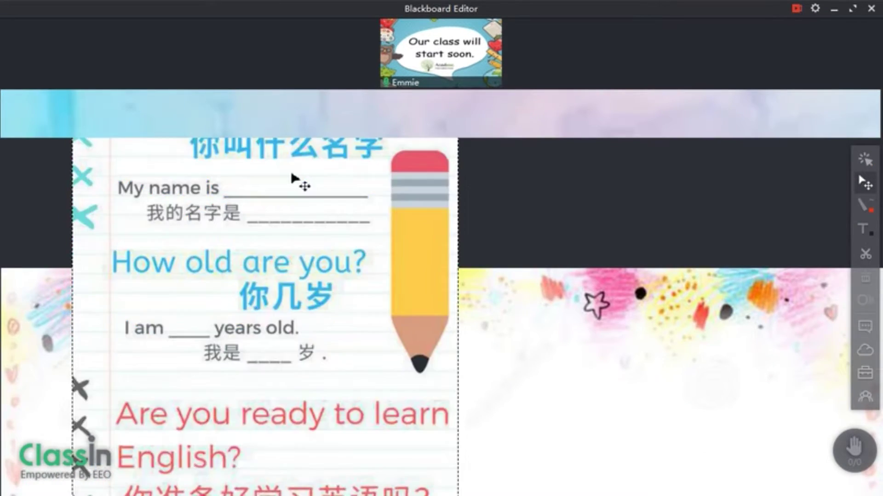
scroll(274, 260, up, 5)
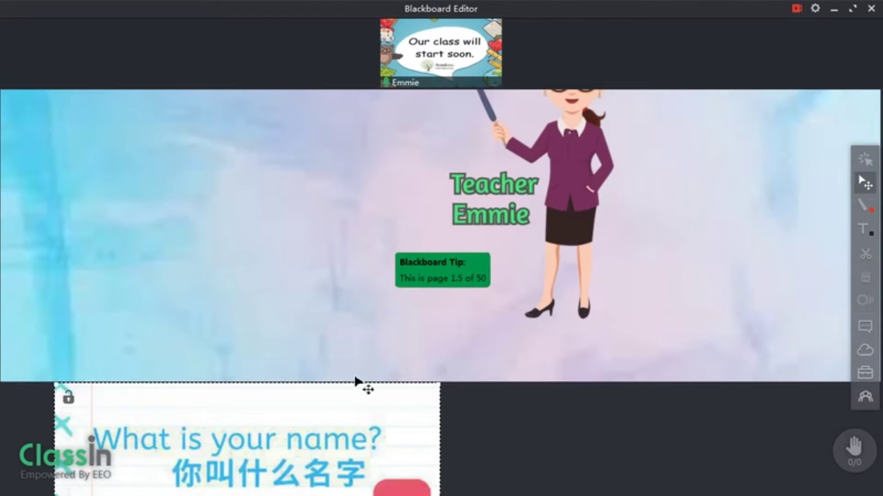
mouse_move(360, 384)
mouse_down()
mouse_move(357, 340)
mouse_move(360, 366)
mouse_up()
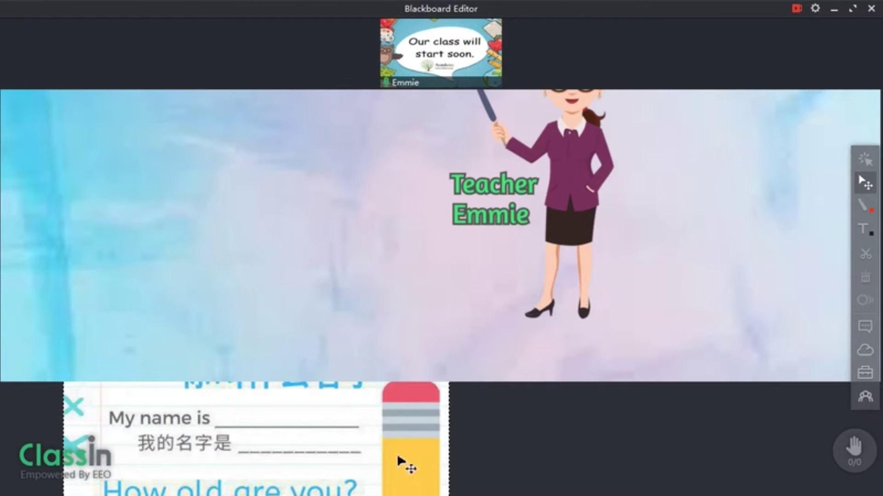
mouse_move(344, 445)
mouse_down()
mouse_move(334, 478)
mouse_move(344, 421)
mouse_move(295, 133)
mouse_up()
- Shrink the worksheet card and place it on the left beside Teacher Emmie
scroll(296, 138, up, 3)
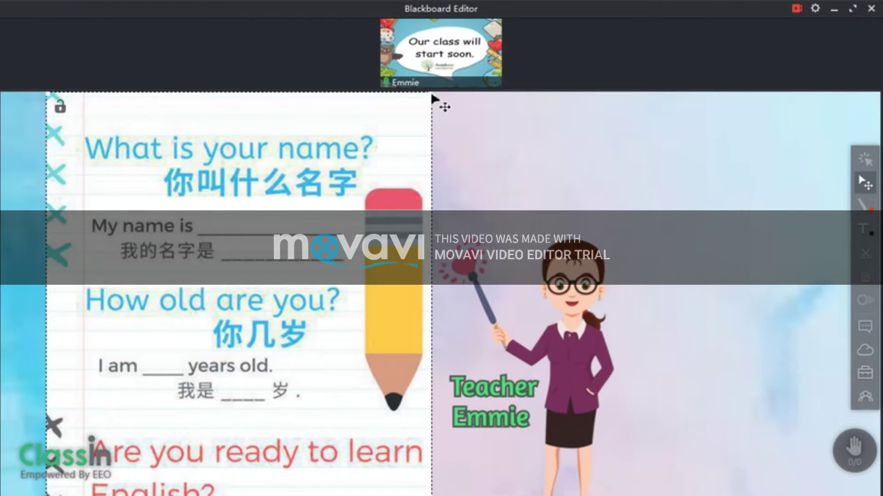
drag(434, 99, 364, 177)
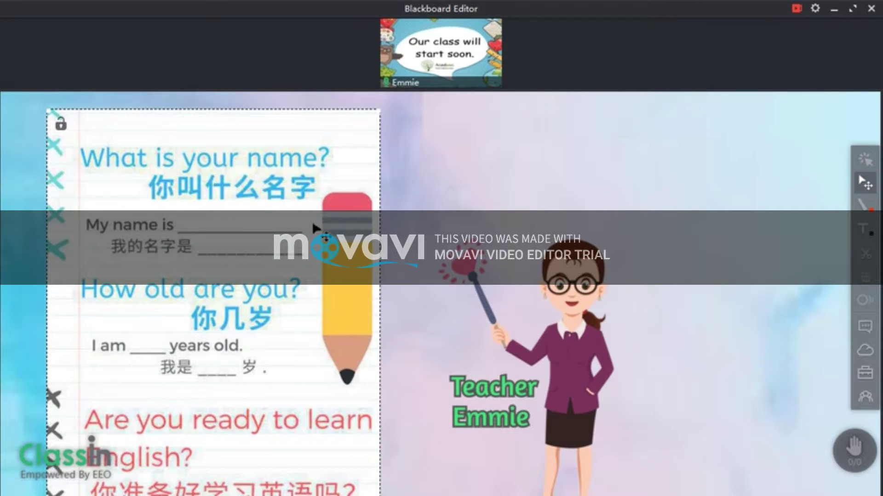
drag(313, 265, 294, 283)
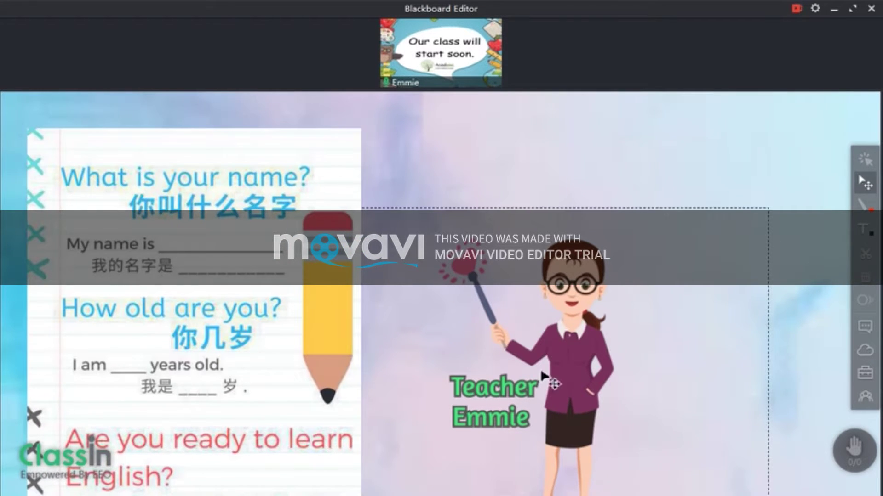
drag(341, 298, 340, 272)
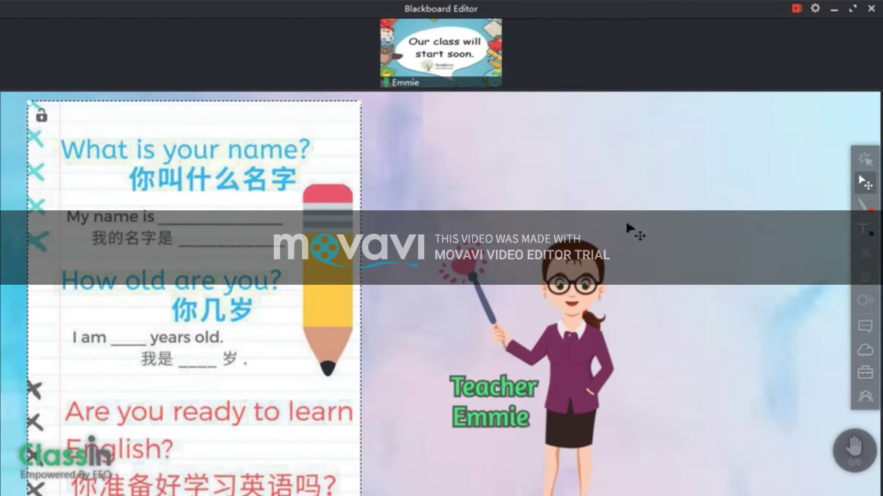
click(864, 373)
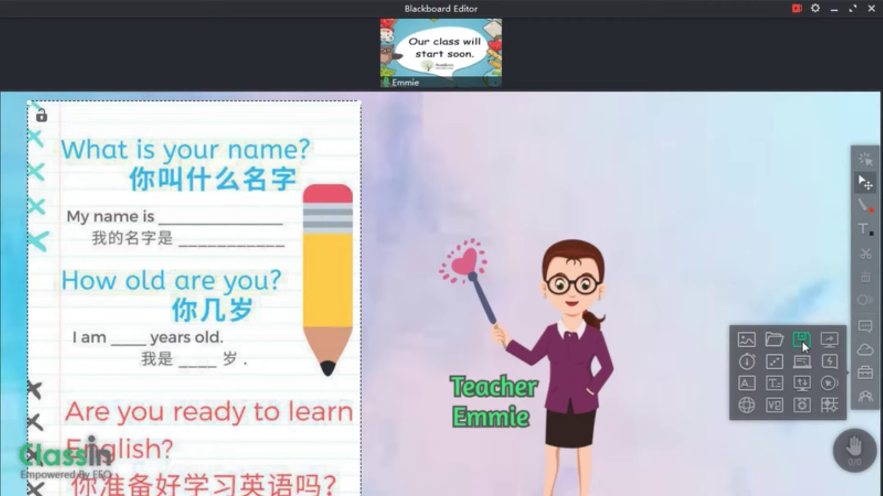
click(801, 340)
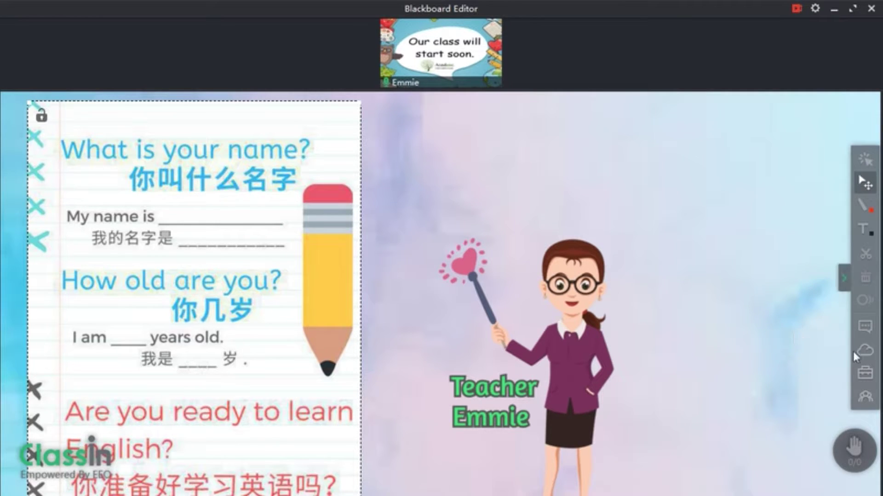
click(861, 370)
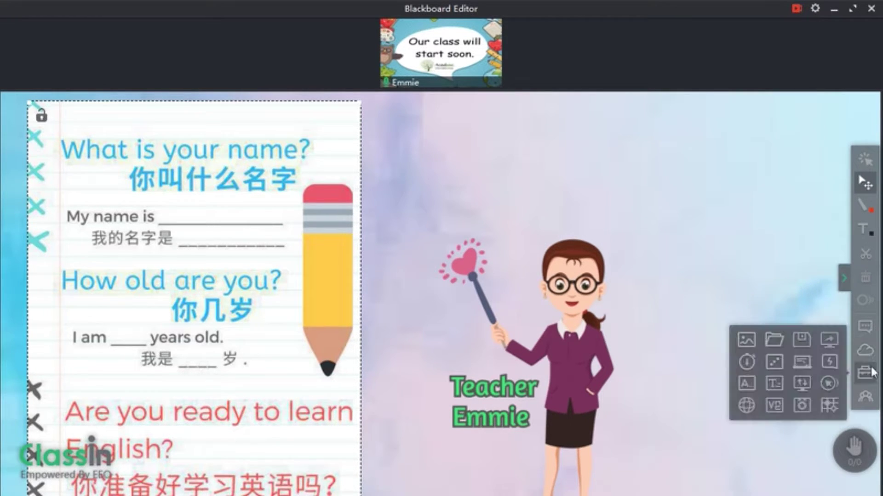
click(797, 341)
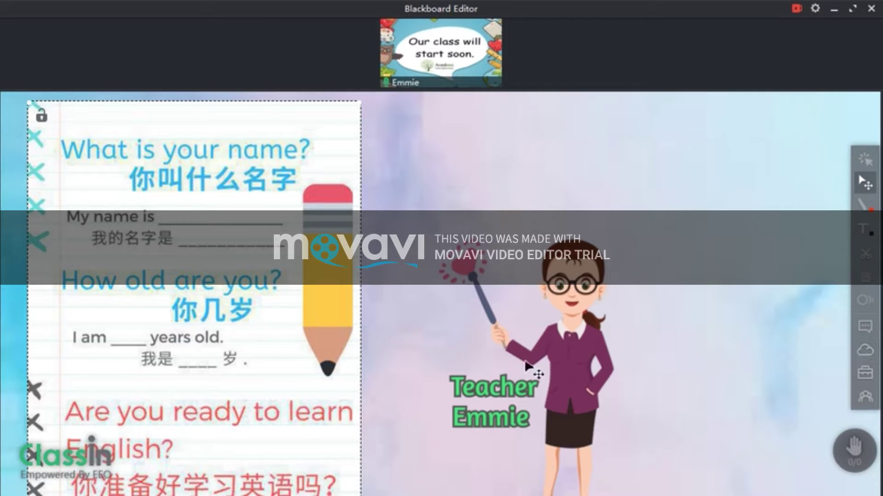
click(864, 350)
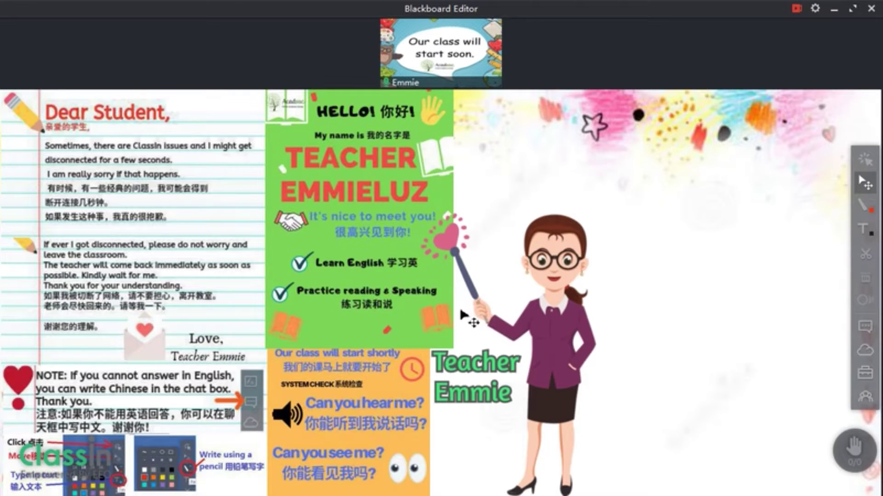
- Scroll through the sample board's pages showing the Dear Student letter and Teacher Emmie cards
scroll(466, 320, down, 3)
scroll(467, 320, up, 3)
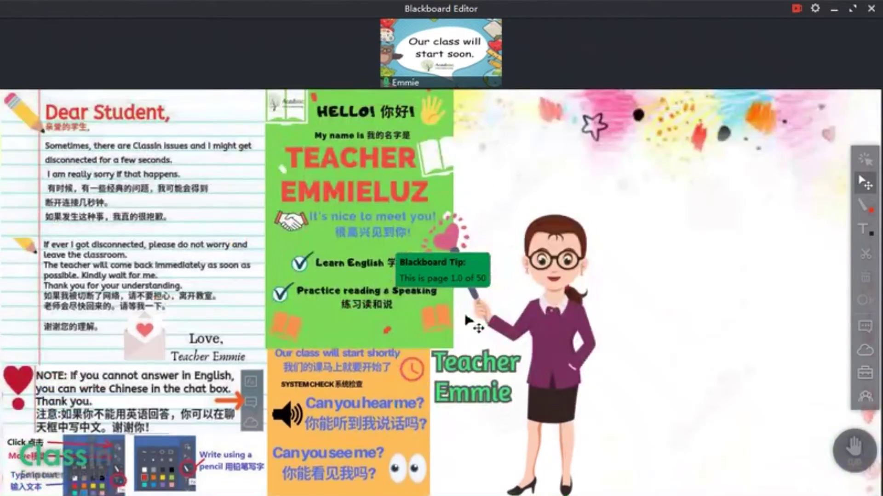
scroll(467, 321, down, 7)
scroll(468, 322, down, 6)
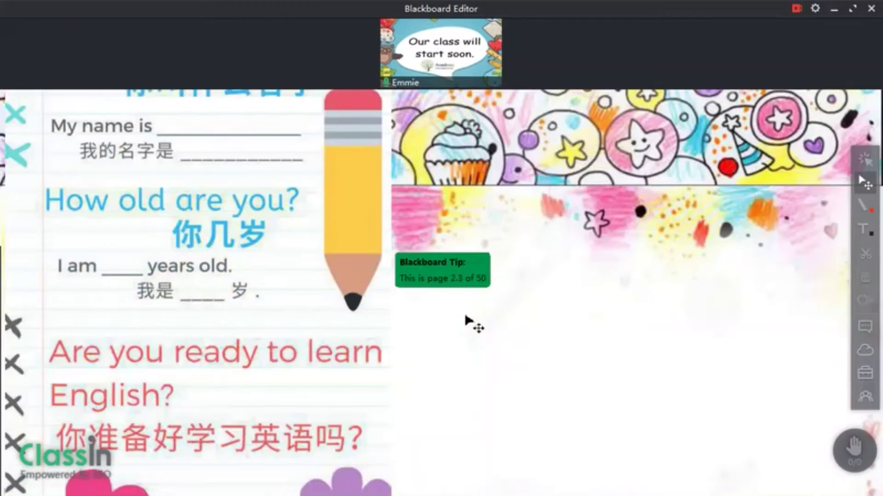
scroll(340, 321, down, 8)
scroll(341, 322, down, 12)
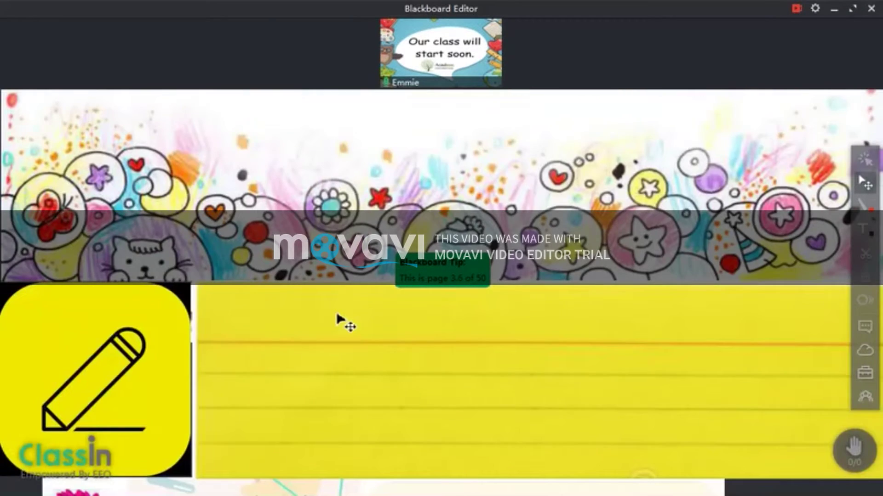
scroll(352, 299, up, 5)
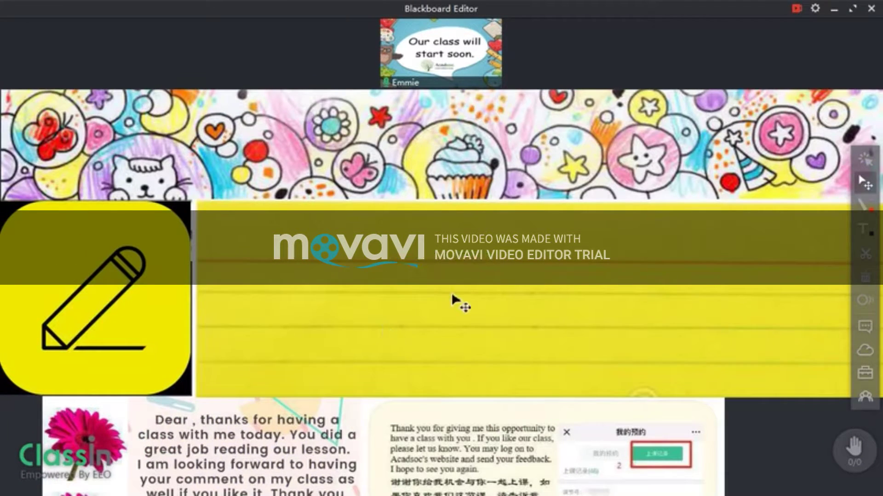
scroll(542, 309, down, 5)
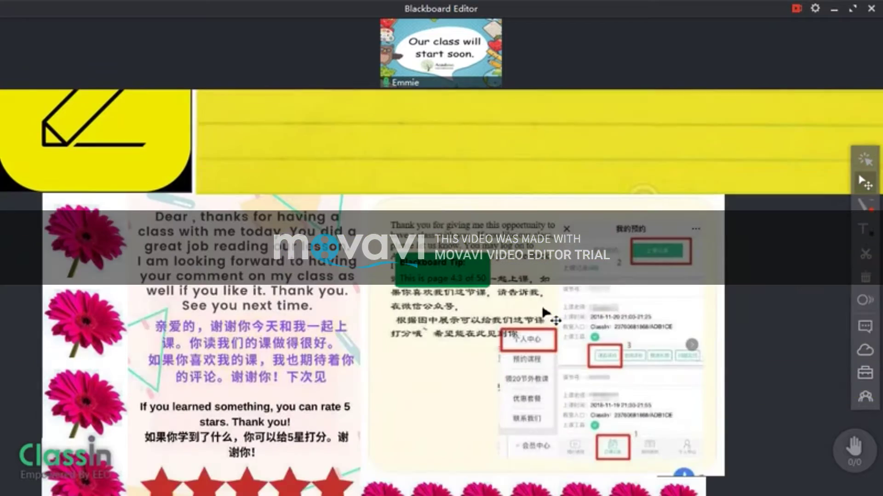
scroll(545, 312, down, 3)
scroll(545, 313, up, 2)
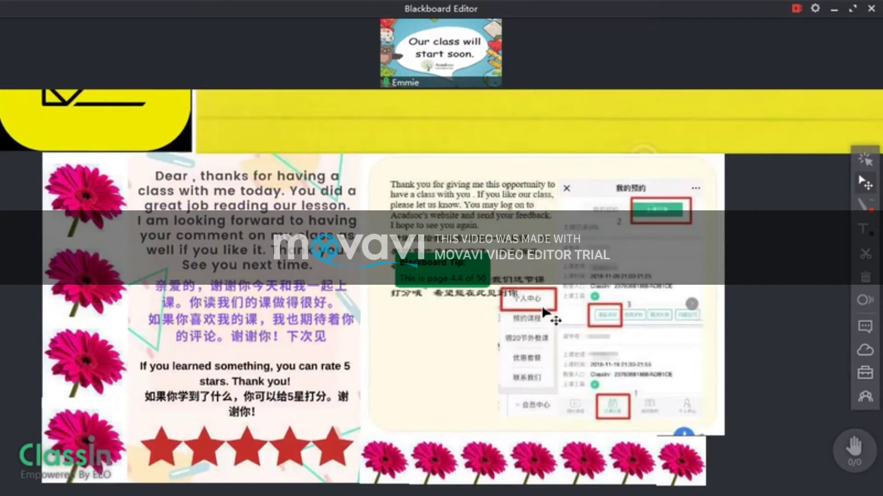
scroll(545, 314, up, 7)
scroll(545, 315, down, 5)
scroll(545, 314, up, 5)
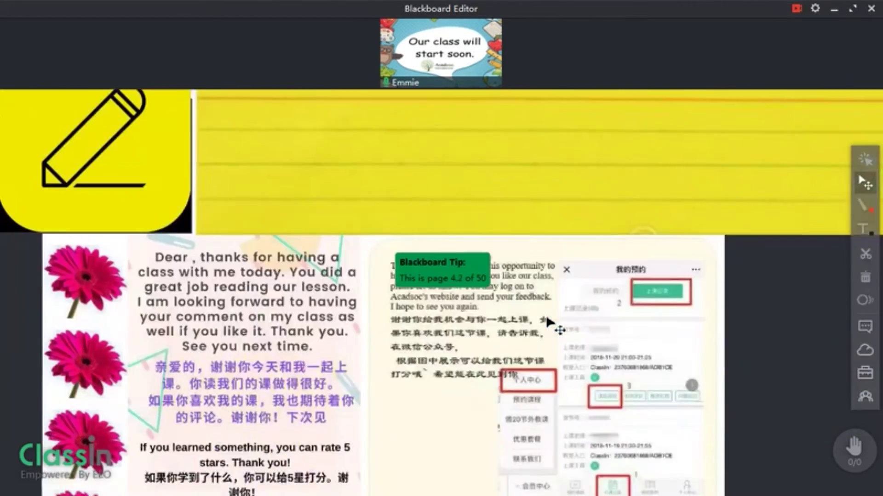
scroll(546, 314, up, 15)
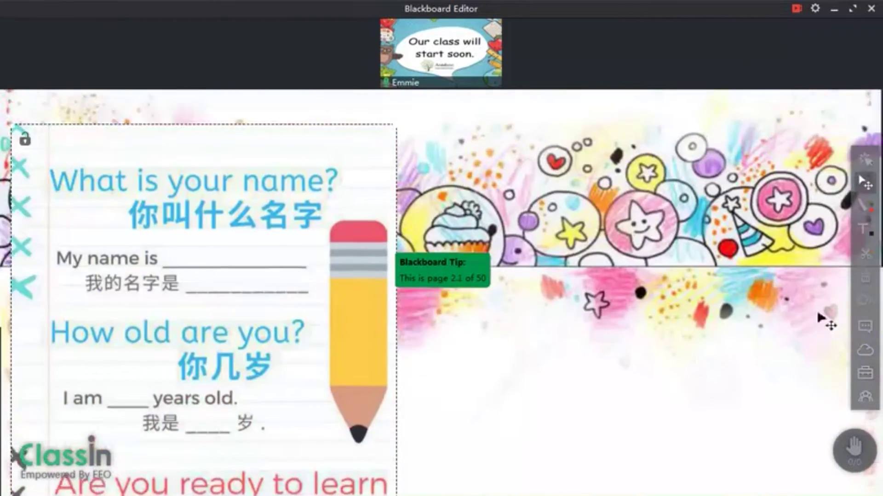
scroll(858, 347, up, 1)
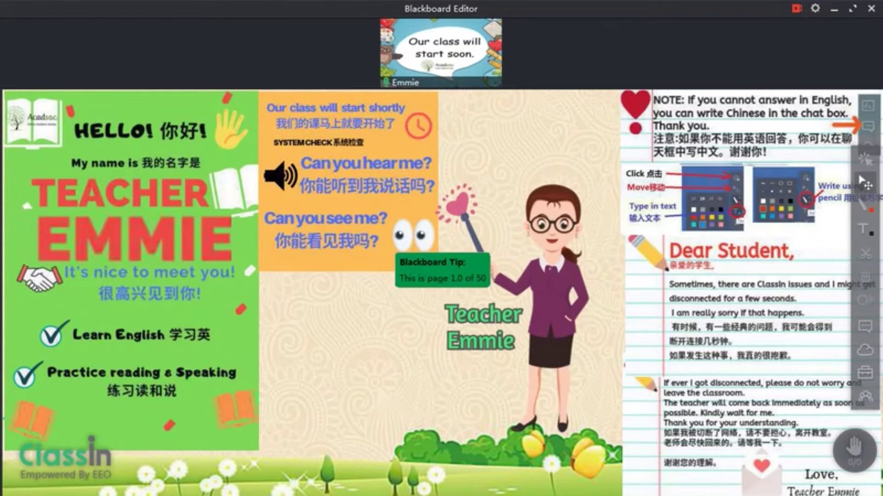
- Draw a red pen stroke from Teacher Emmie's hand toward the Dear Student letter
click(866, 211)
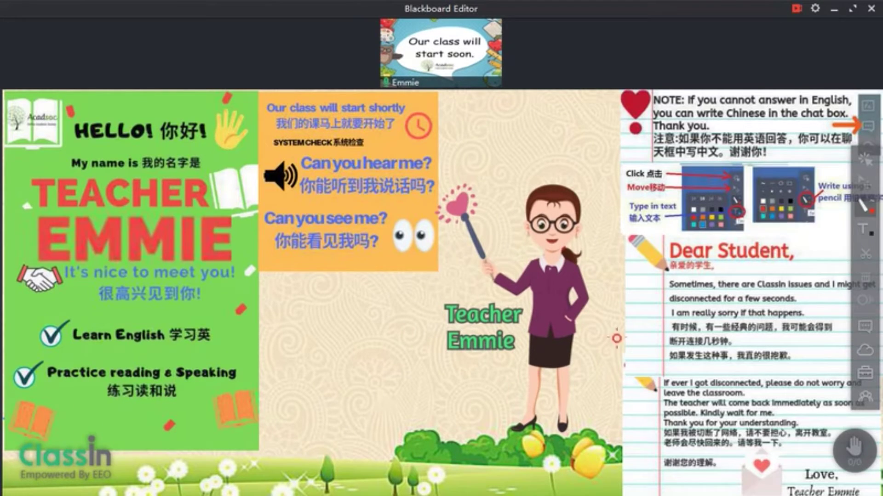
mouse_move(583, 383)
mouse_down()
mouse_move(659, 324)
mouse_move(654, 354)
mouse_up()
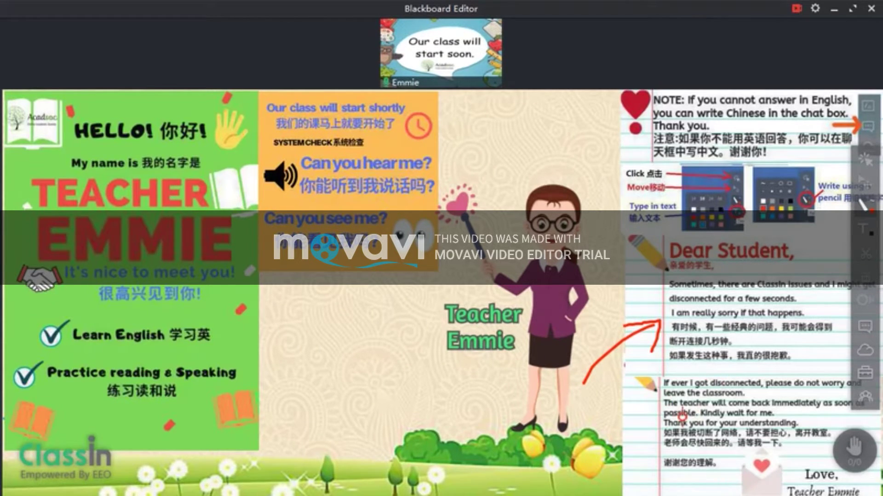
click(872, 352)
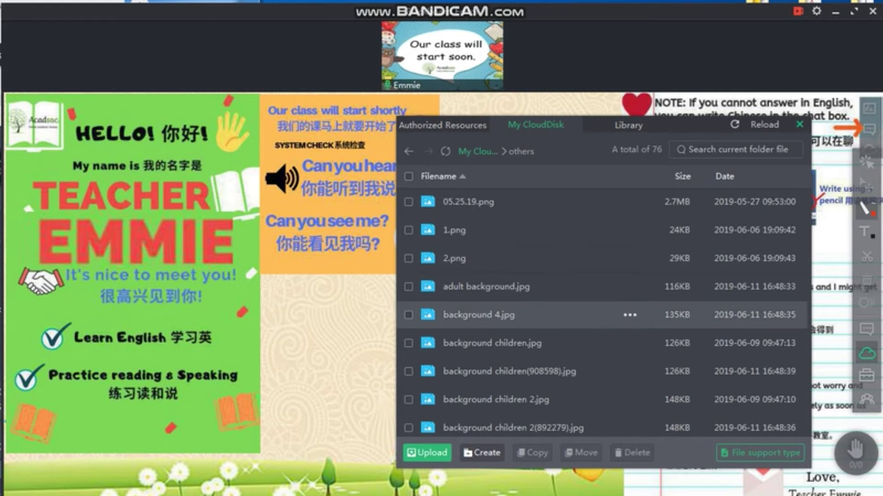
- Load CLASSROOM FINAL.edb from My CloudDisk, confirming replacement of the current board
scroll(598, 317, down, 5)
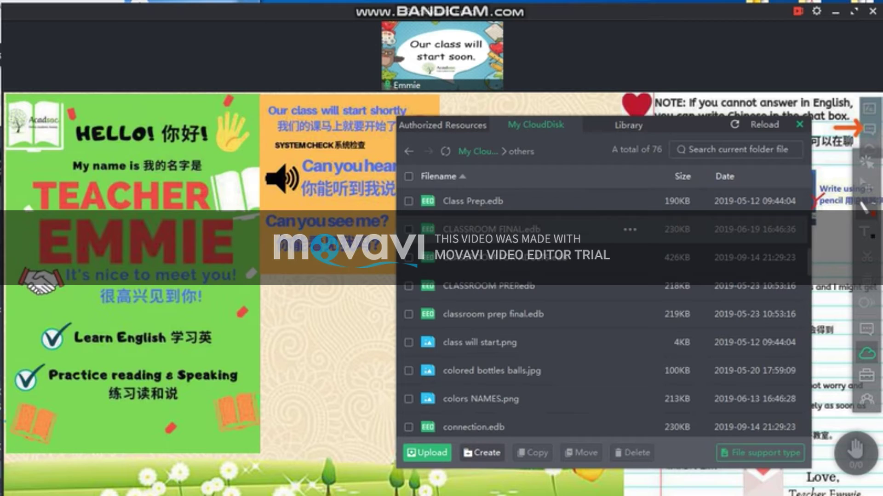
click(492, 229)
click(391, 284)
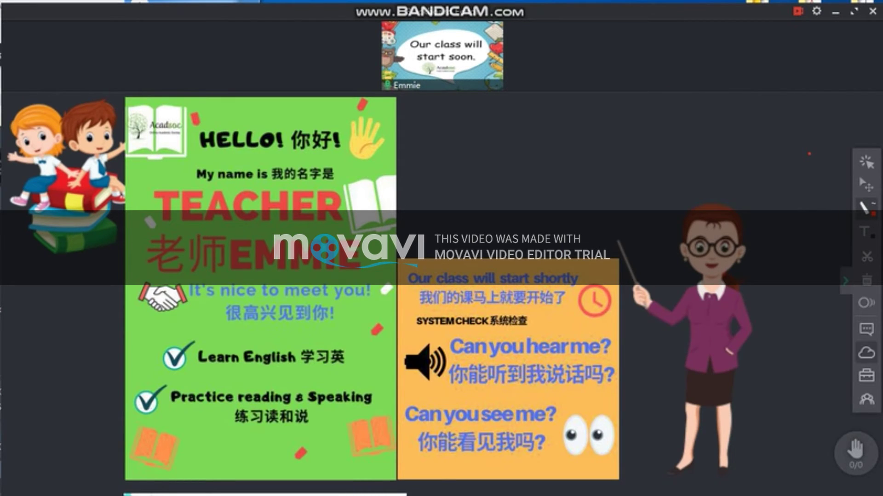
- Open another saved classroom board from My CloudDisk and answer the clear-board question
click(866, 354)
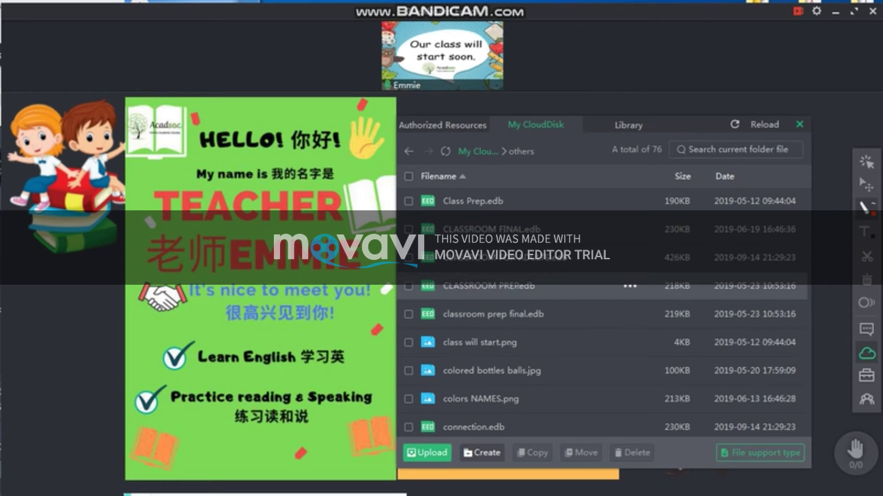
scroll(598, 275, up, 2)
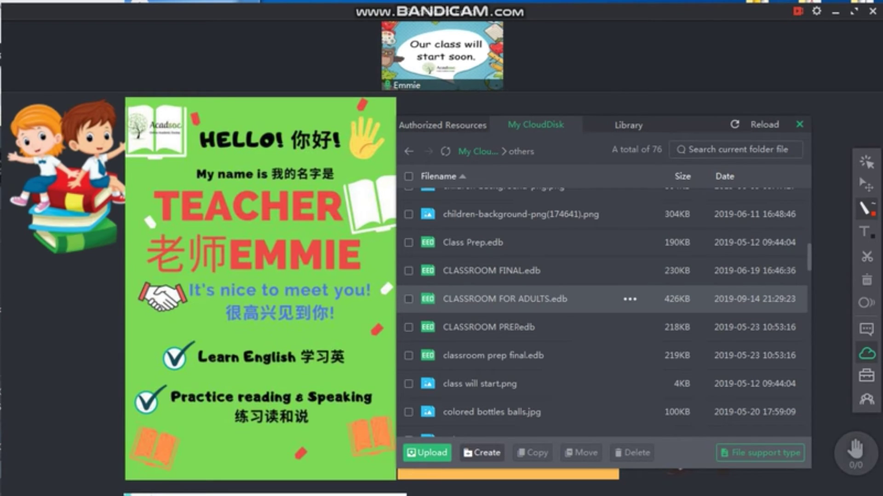
click(491, 270)
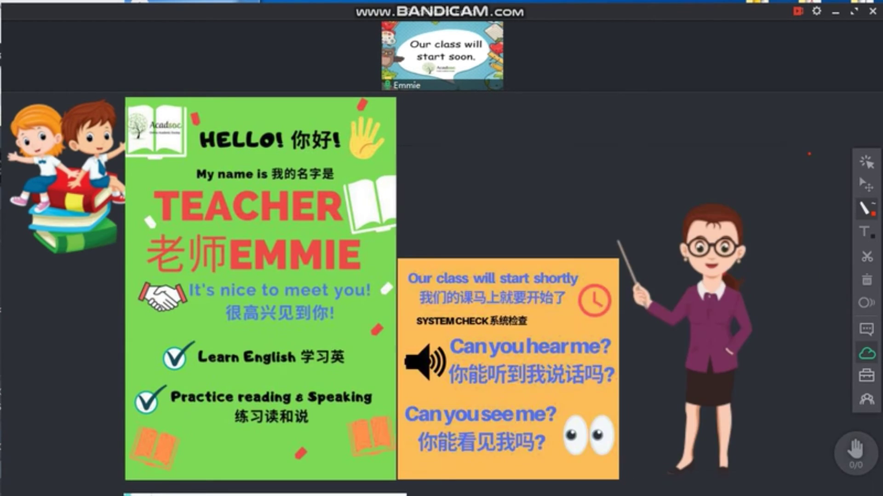
key(Return)
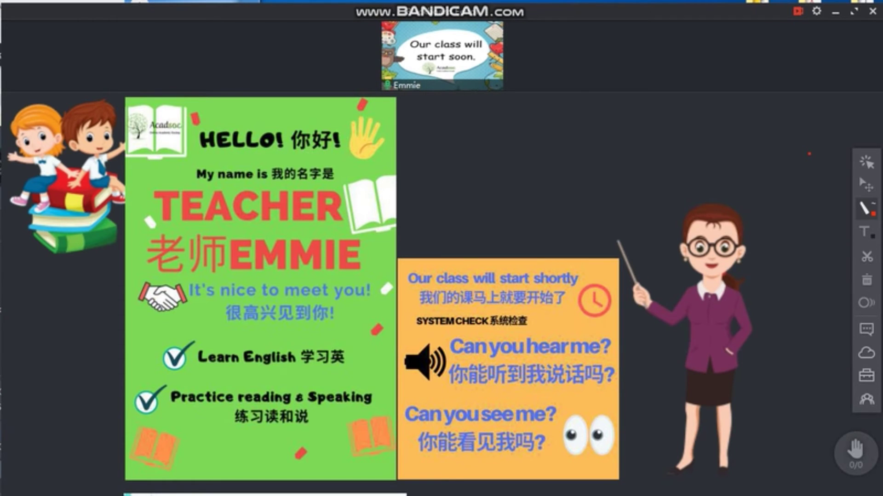
- Open hearts classroom.edb from My CloudDisk
click(866, 353)
scroll(630, 355, down, 3)
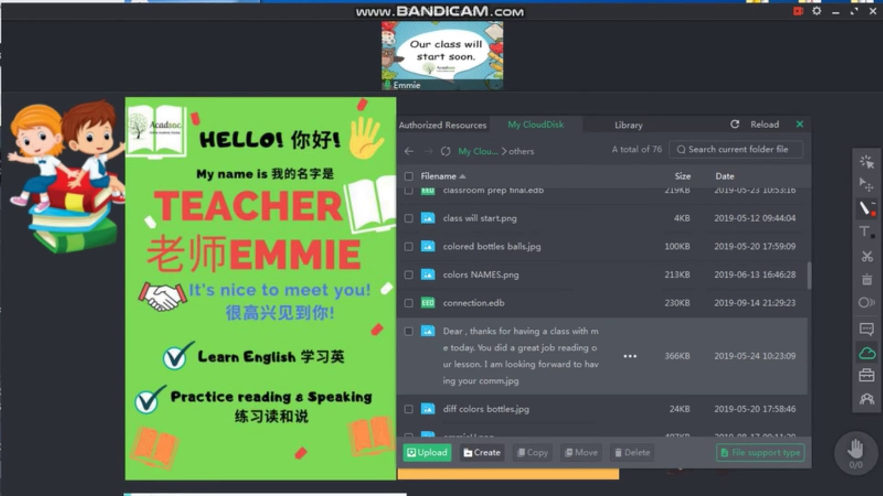
scroll(630, 357, down, 3)
scroll(630, 341, down, 1)
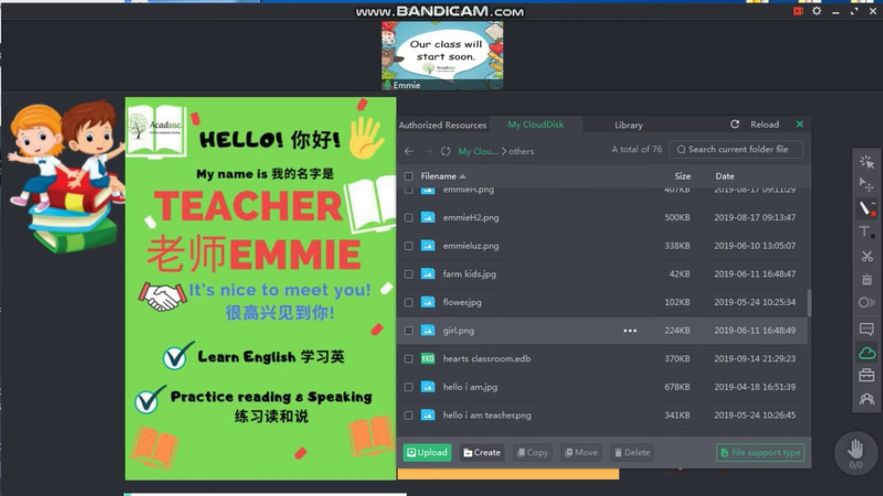
double_click(486, 359)
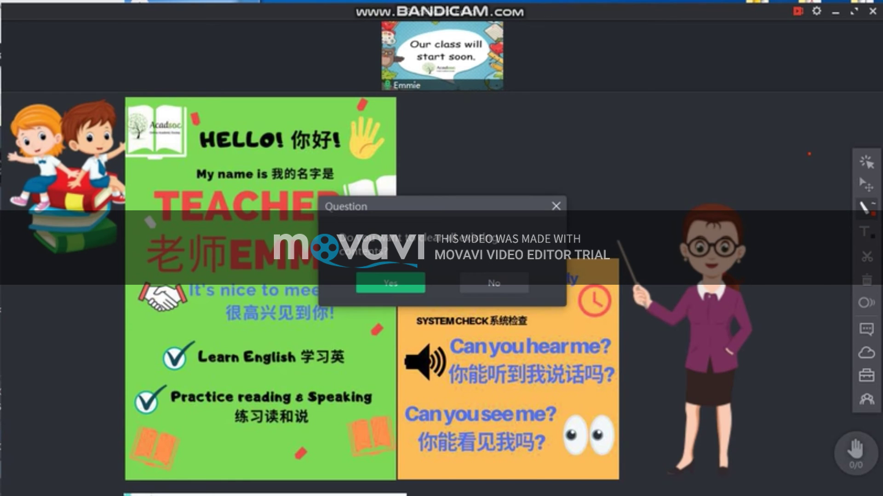
- Confirm replacing the board with the hearts classroom board
key(Return)
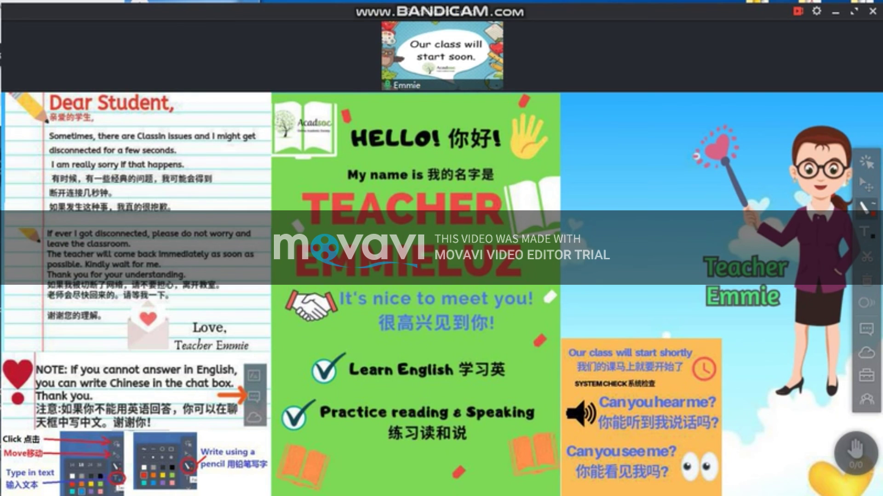
scroll(411, 266, down, 8)
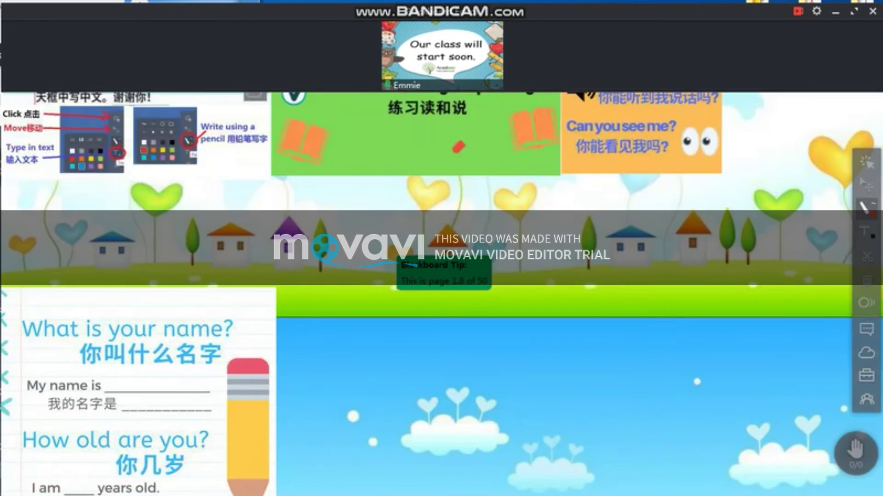
scroll(442, 294, up, 8)
- Shift Teacher Emmie slightly right and down, then stop the lesson recording
click(864, 207)
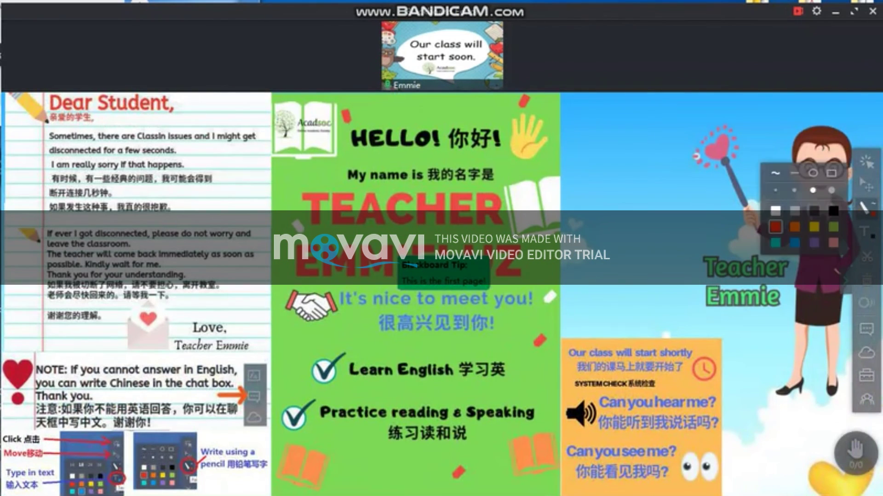
click(866, 187)
drag(644, 276, 664, 299)
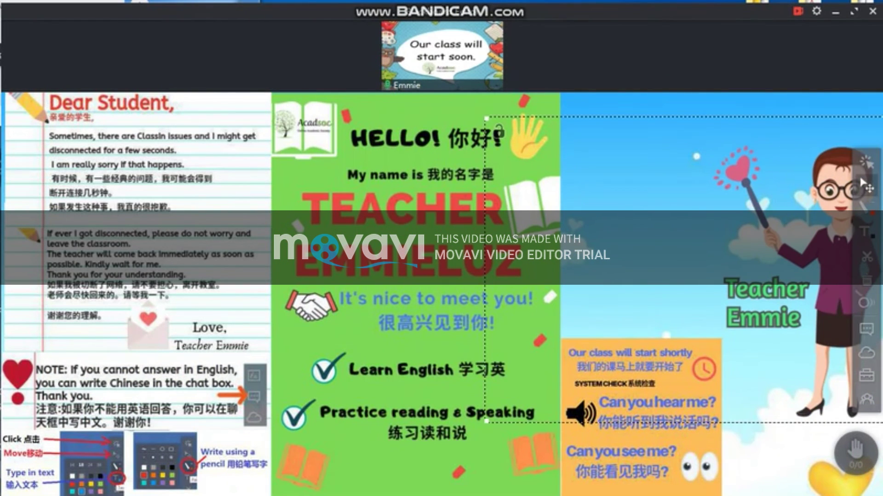
click(798, 11)
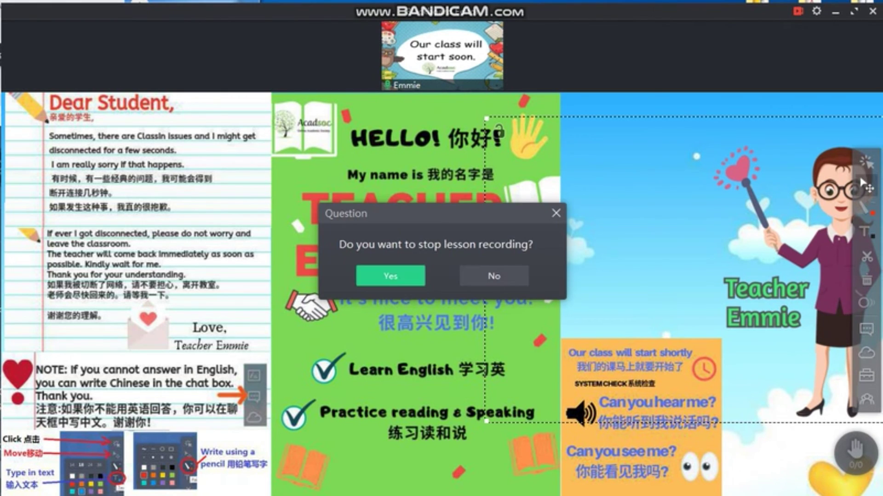
click(390, 275)
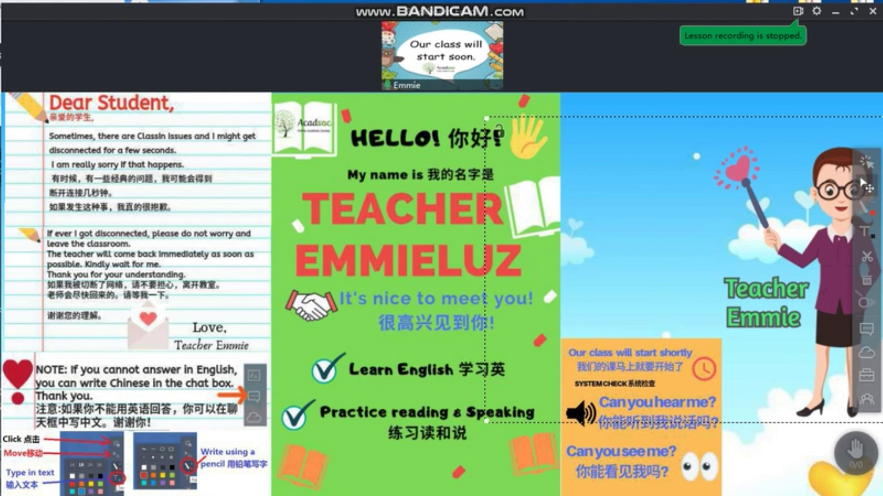